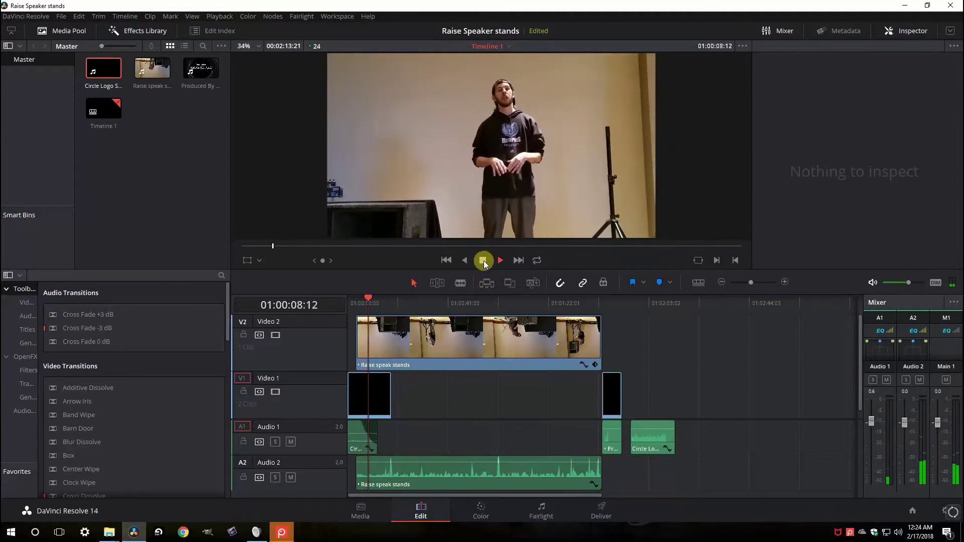
Step: Select the speaker clip on Video 2 and play it back from near the timeline start
left_click(483, 260)
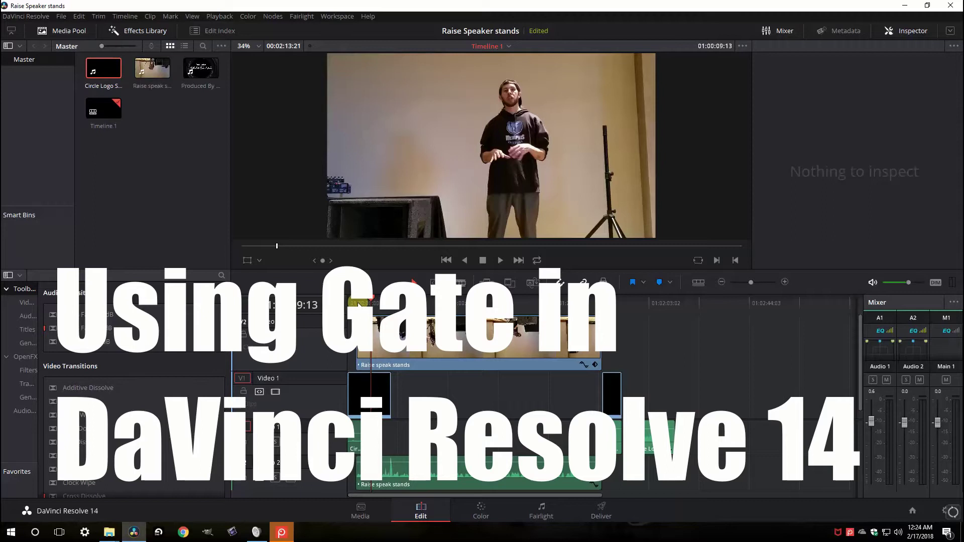
left_click(356, 303)
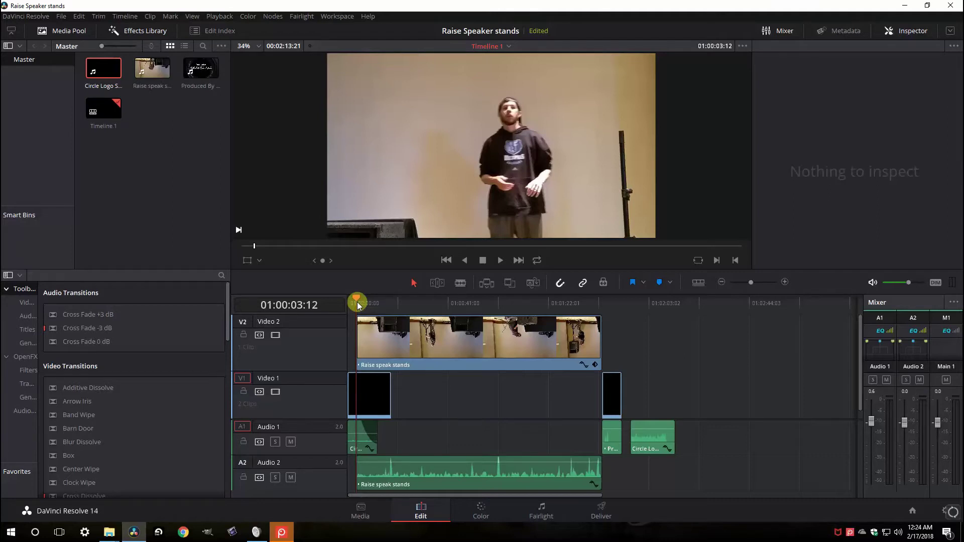
left_click(397, 353)
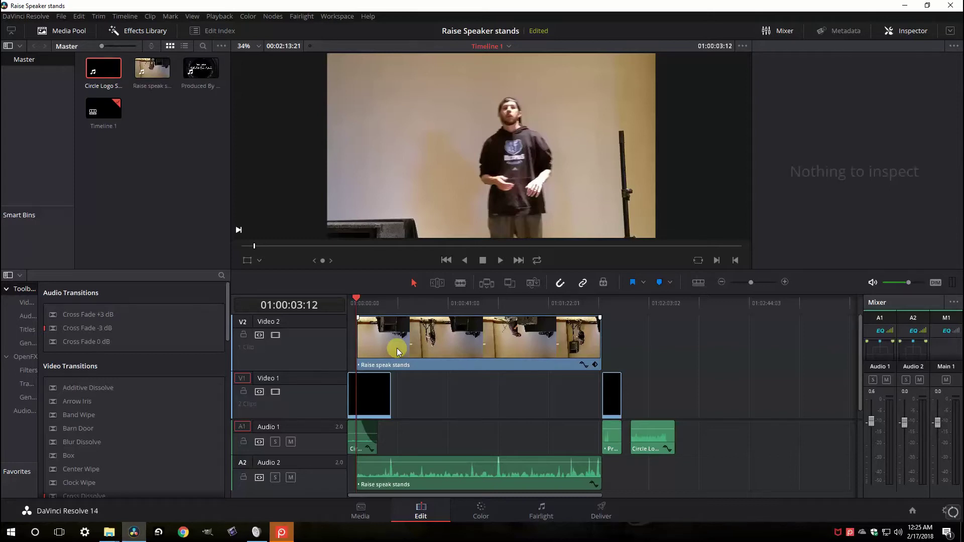
key("space")
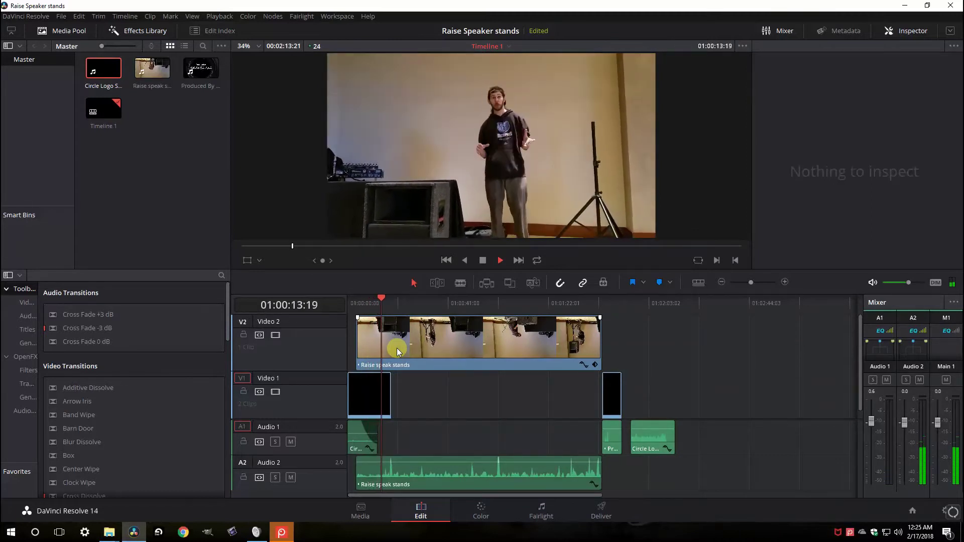
key("space")
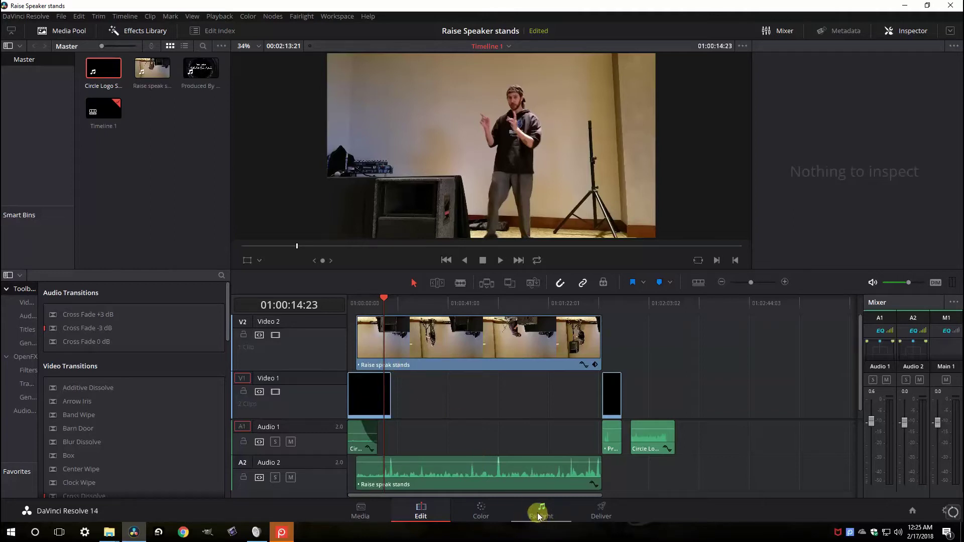
Step: Switch to the Fairlight page with the Mixer shown and select the Audio 2 track
left_click(547, 513)
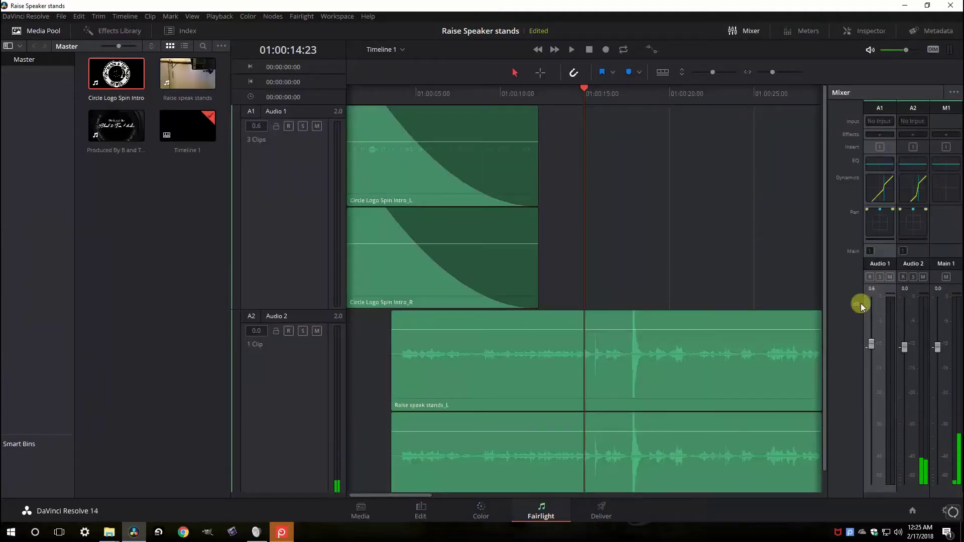
left_click(745, 33)
left_click(745, 34)
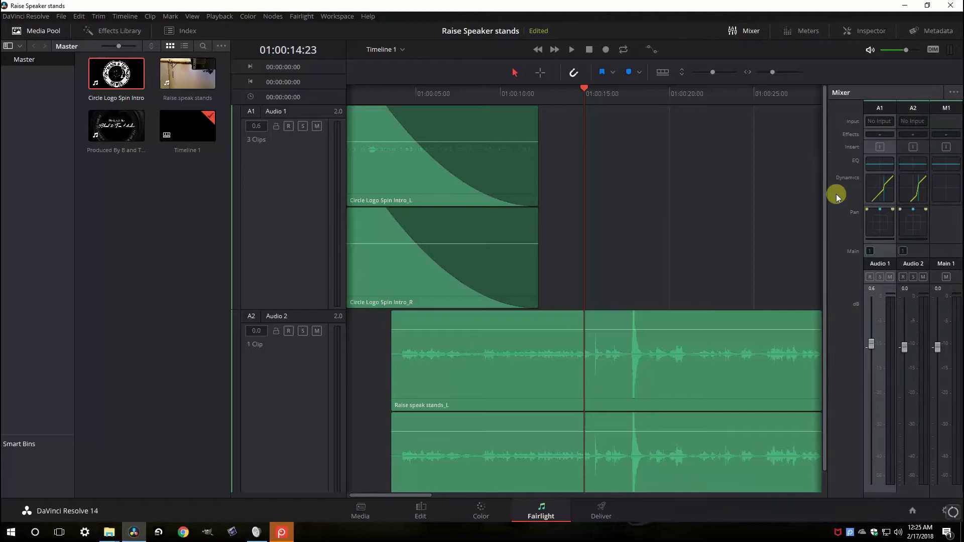
left_click(288, 389)
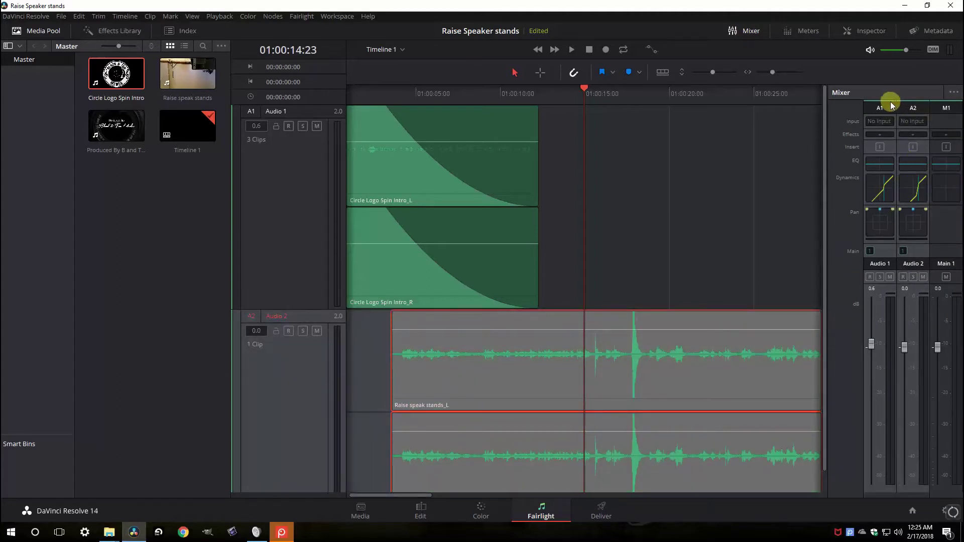
Step: Open Audio 2's Dynamics window, reset it to default values, and move it left
double_click(915, 189)
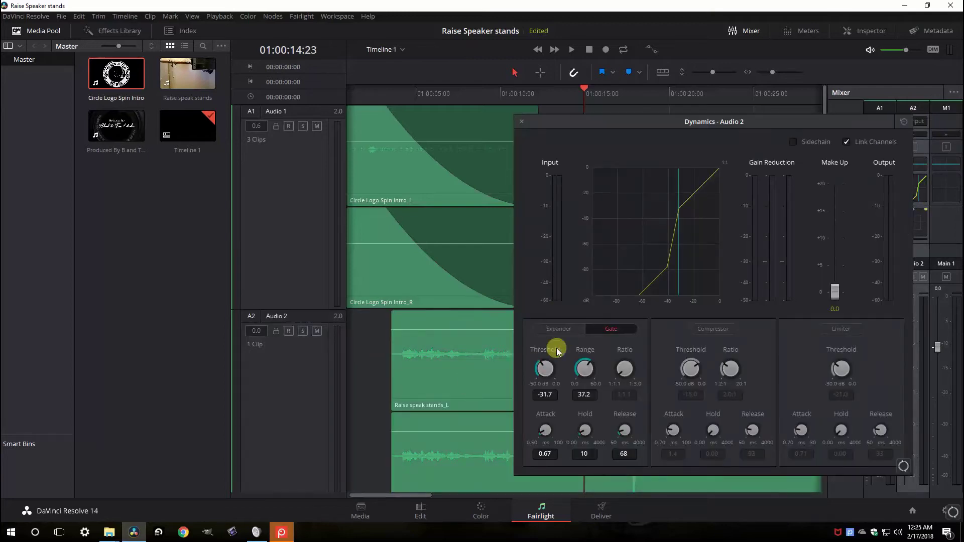
left_click(904, 122)
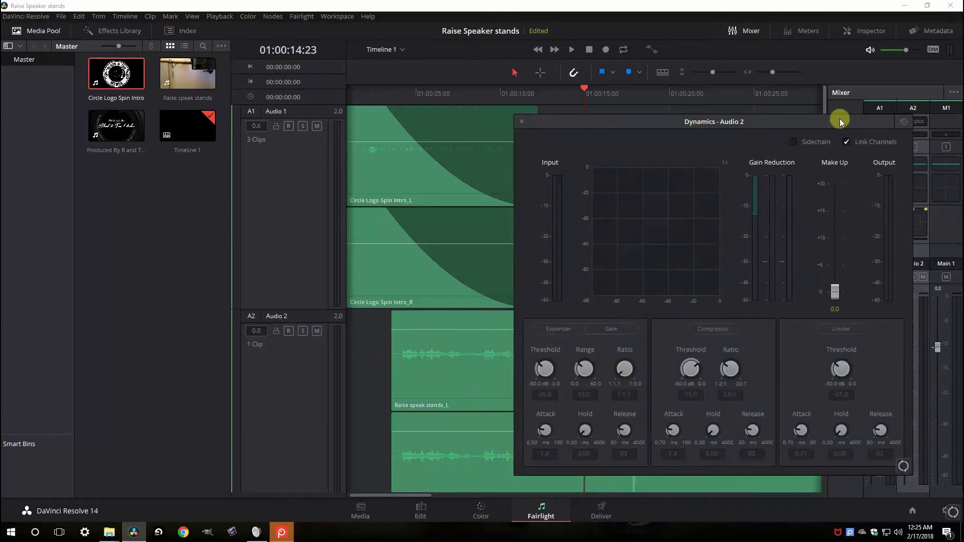
left_click_drag(822, 120, 579, 122)
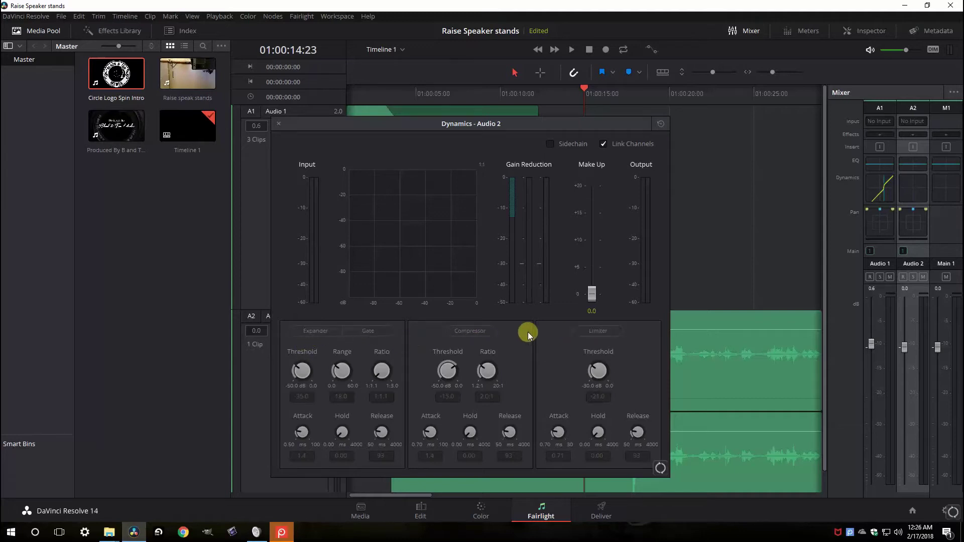
Step: Turn on the Audio 2 gate with threshold -33.9 dB and range 18.0
left_click(369, 335)
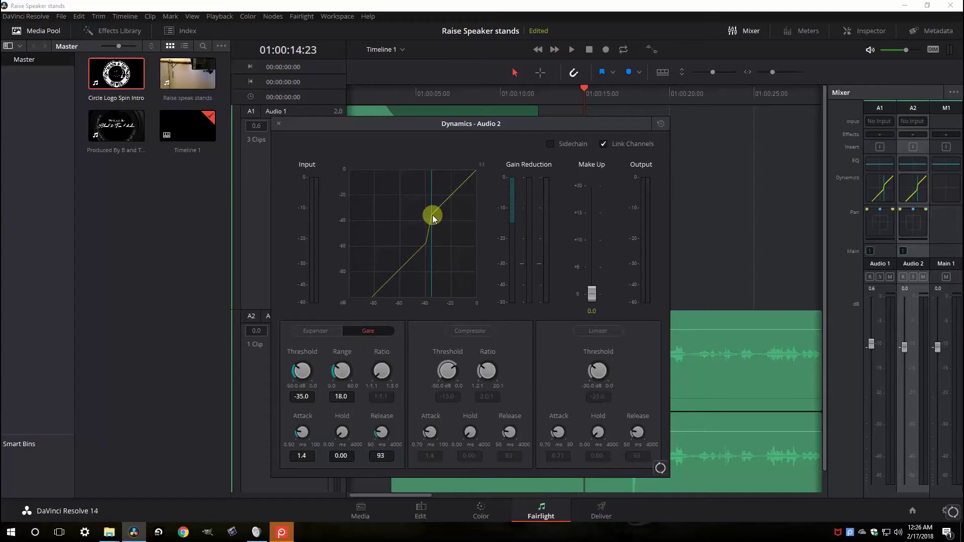
mouse_move(301, 370)
left_mouse_down()
mouse_move(276, 368)
mouse_move(314, 368)
mouse_move(267, 374)
mouse_move(289, 373)
left_mouse_up()
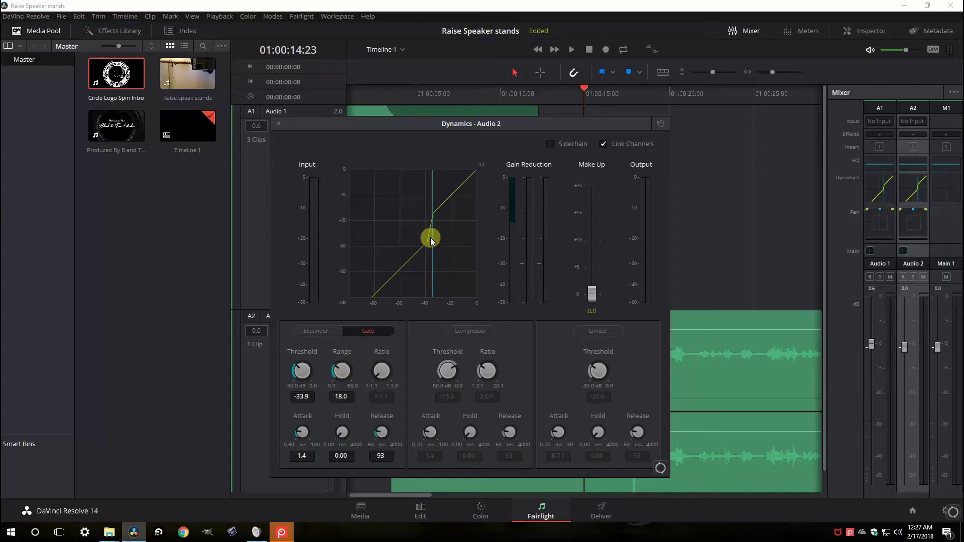
mouse_move(340, 372)
left_mouse_down()
mouse_move(437, 376)
mouse_move(331, 378)
mouse_move(339, 388)
left_mouse_up()
Step: Set the Audio 2 gate attack to 3.2 ms and hold to 0.00
left_click_drag(305, 435, 302, 439)
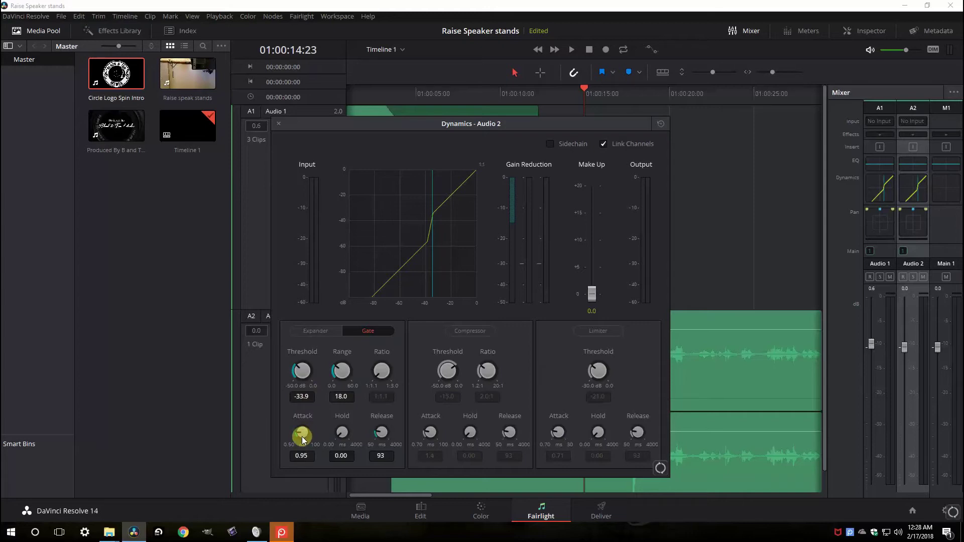
left_click_drag(309, 442, 323, 441)
left_click_drag(312, 435, 297, 436)
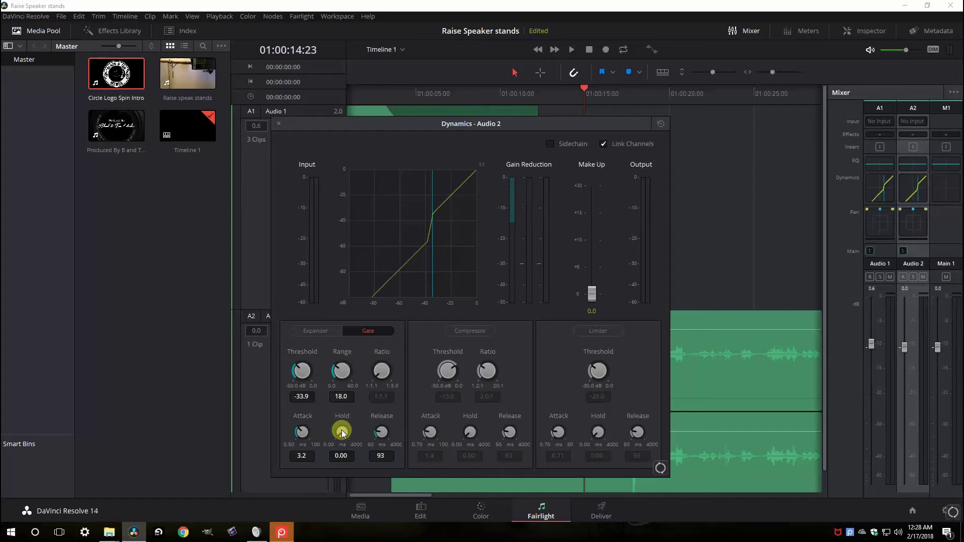
left_click_drag(352, 432, 337, 433)
Step: Move the playhead to 01:00:10:13, switch dynamics bypass off, and re-enable the Audio 2 gate
left_click_drag(428, 127, 259, 98)
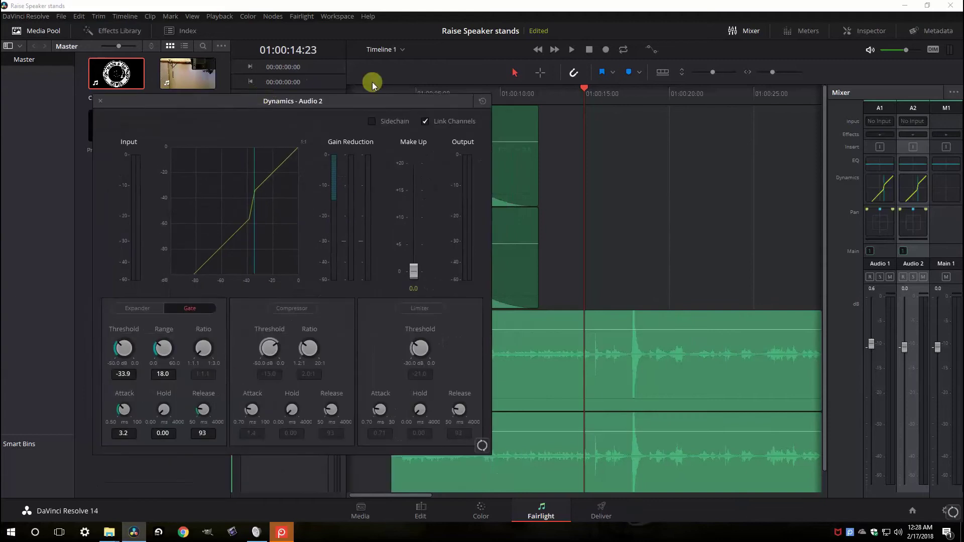
left_click(510, 95)
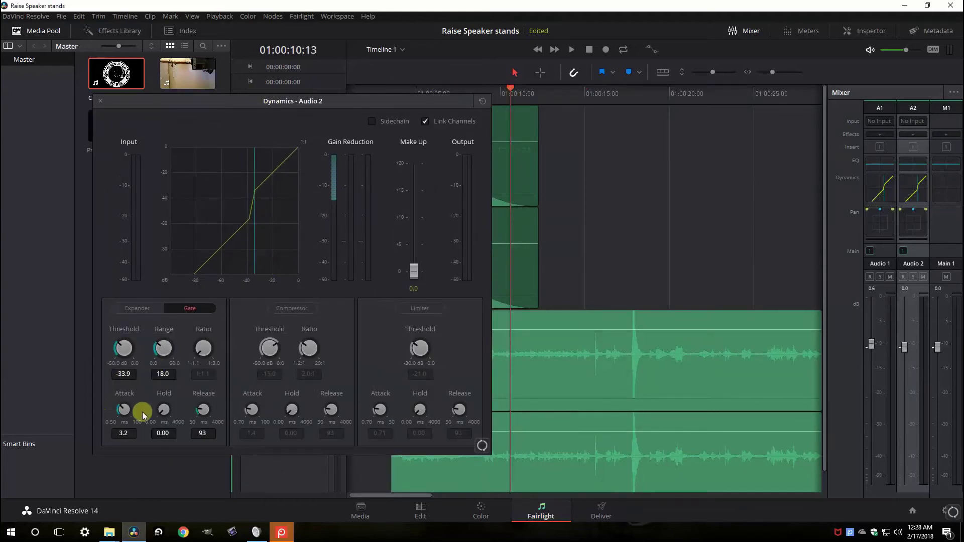
left_click(483, 101)
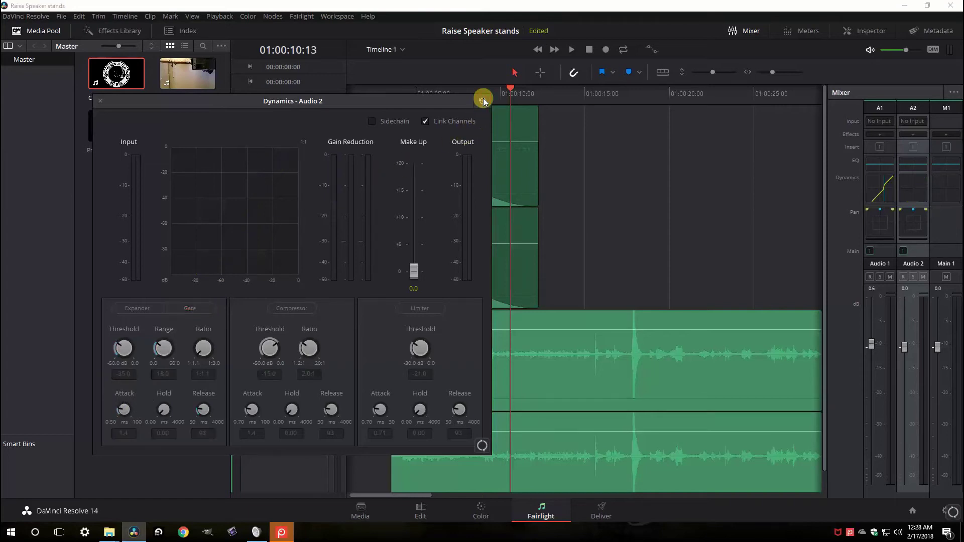
left_click(186, 309)
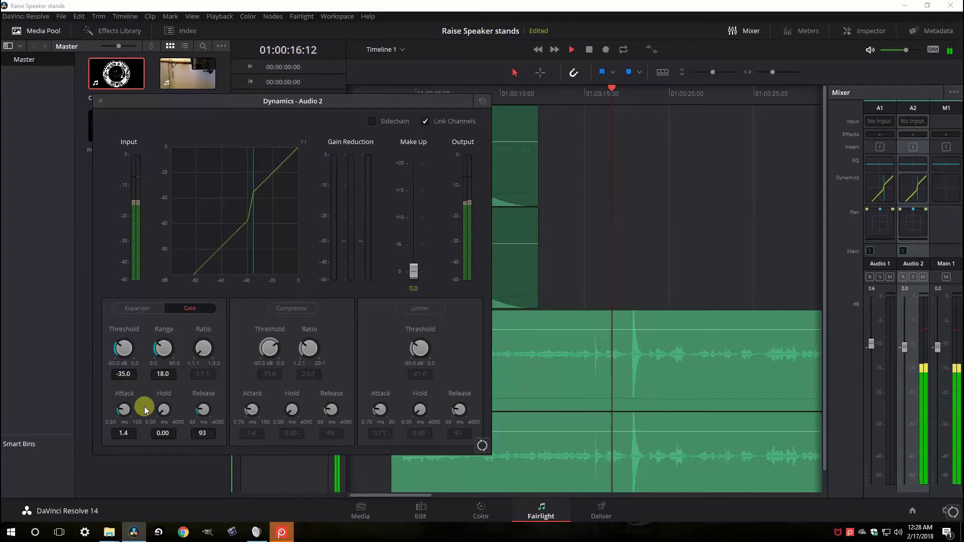
Step: Raise the gate threshold to -28.5 dB and attack to 0.90 ms, then audition playback
key("space")
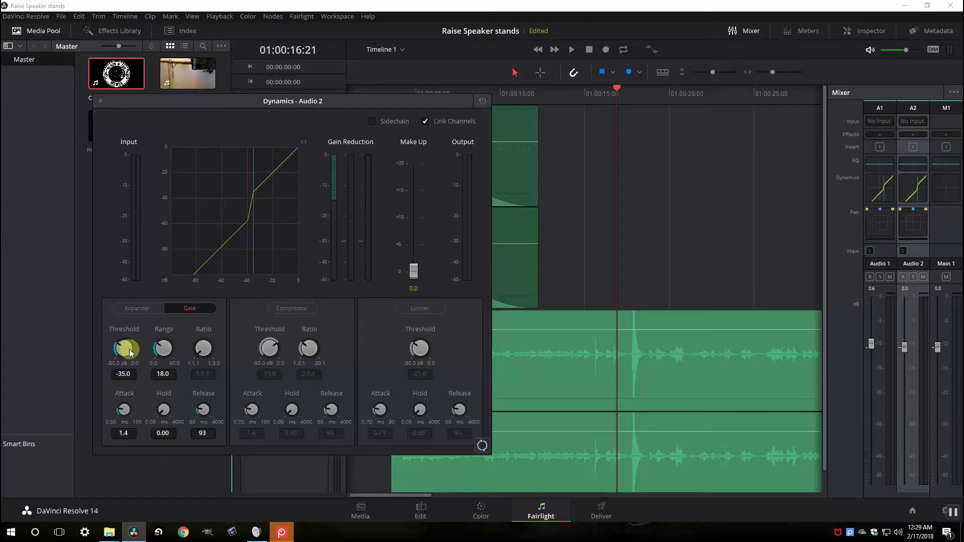
left_click_drag(129, 348, 233, 252)
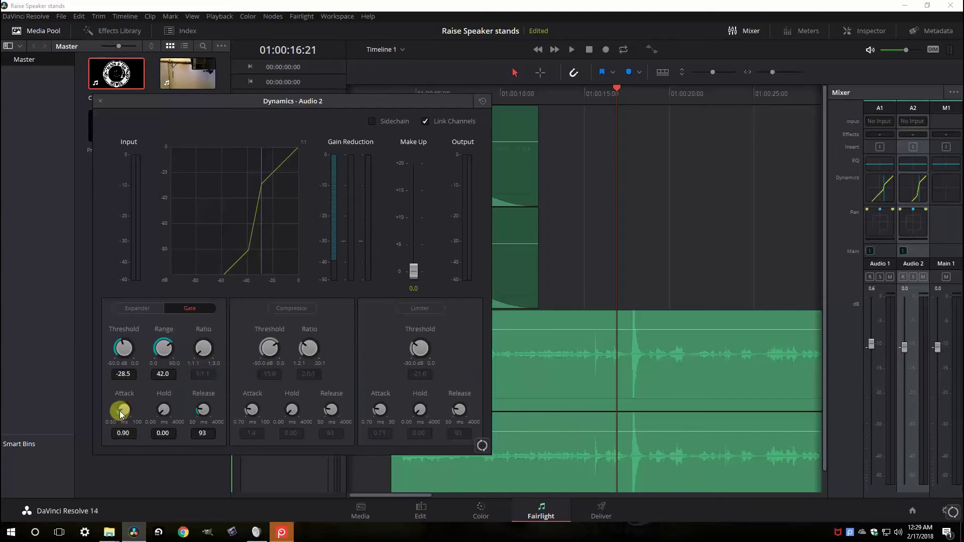
left_click_drag(121, 413, 125, 412)
key("space")
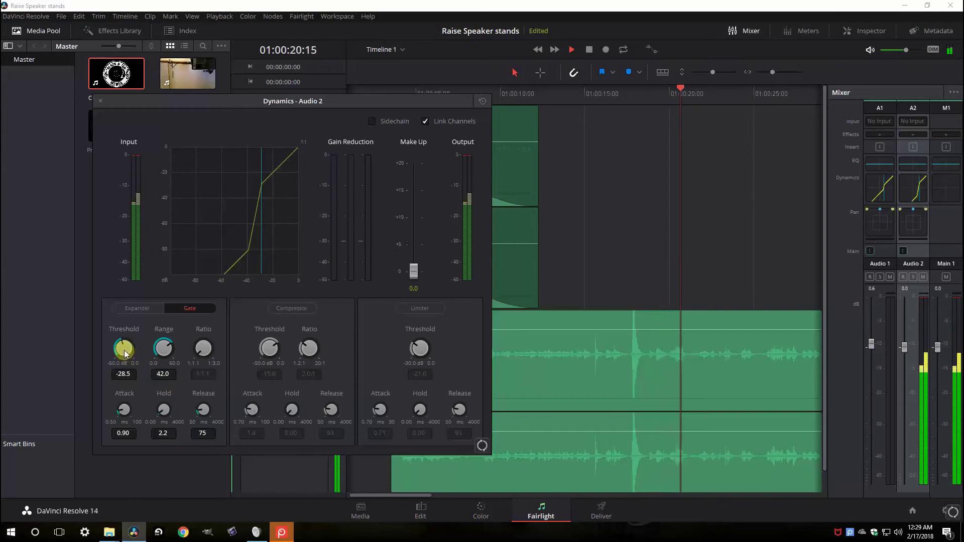
Step: Fine-tune the Audio 2 gate to threshold -31.6 dB and release 58 ms
left_click_drag(126, 354, 112, 361)
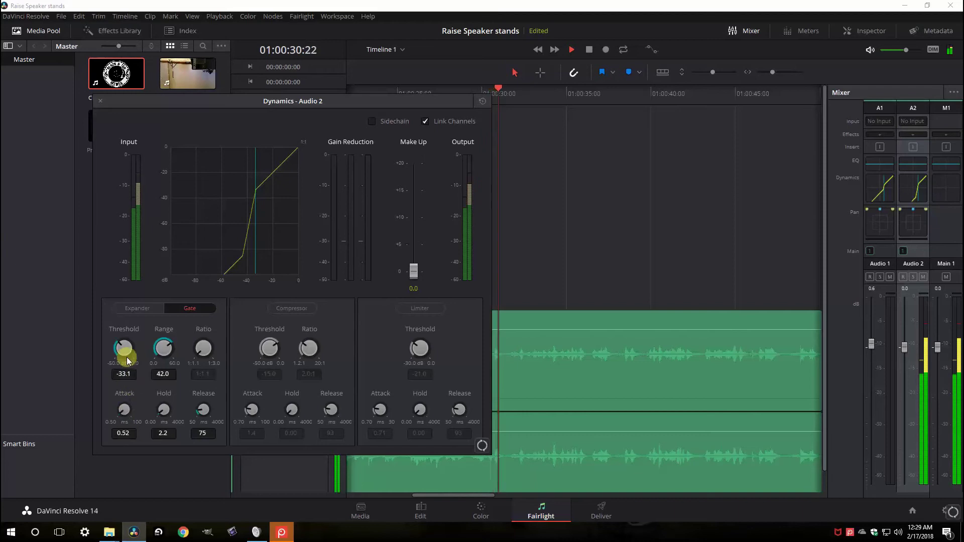
left_click_drag(128, 345, 131, 346)
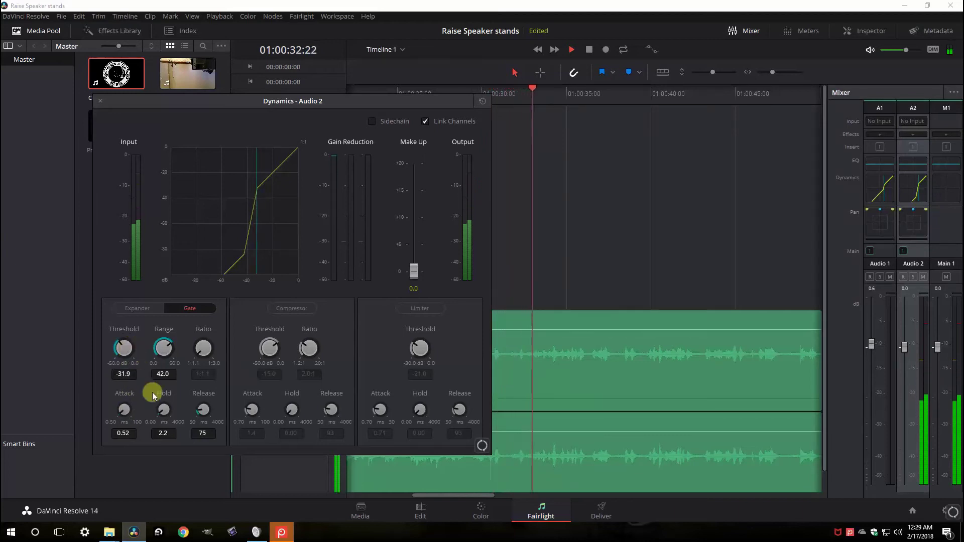
left_click_drag(201, 409, 188, 412)
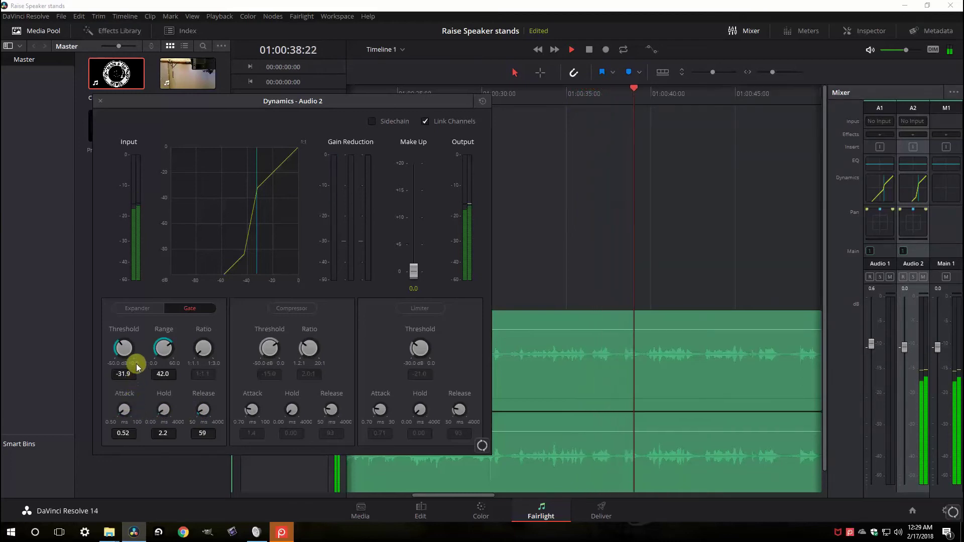
left_click_drag(123, 348, 121, 352)
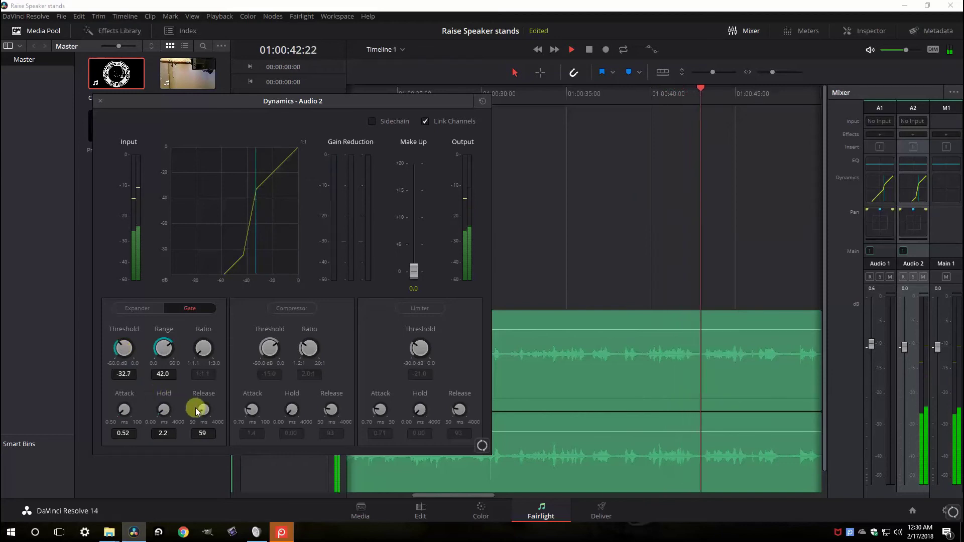
left_click_drag(196, 412, 202, 415)
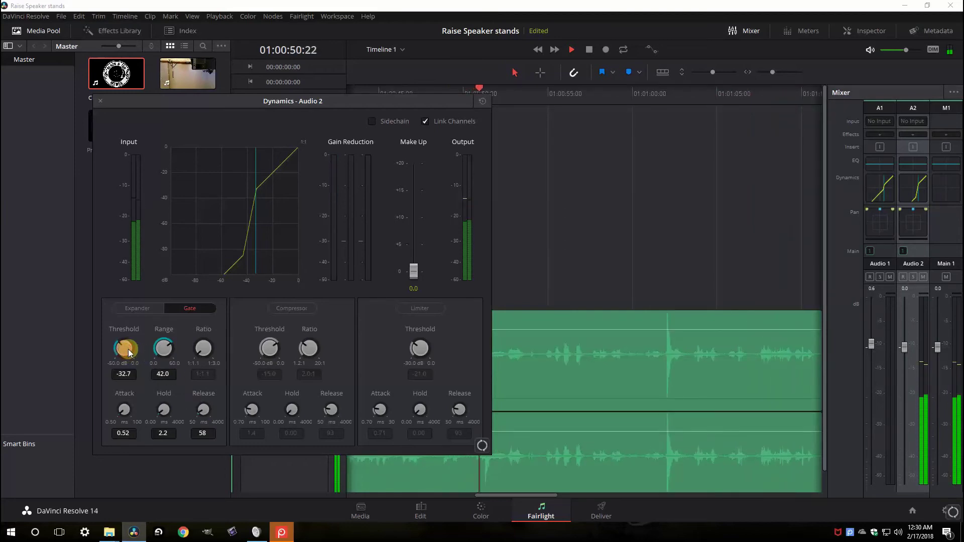
left_click_drag(128, 349, 129, 352)
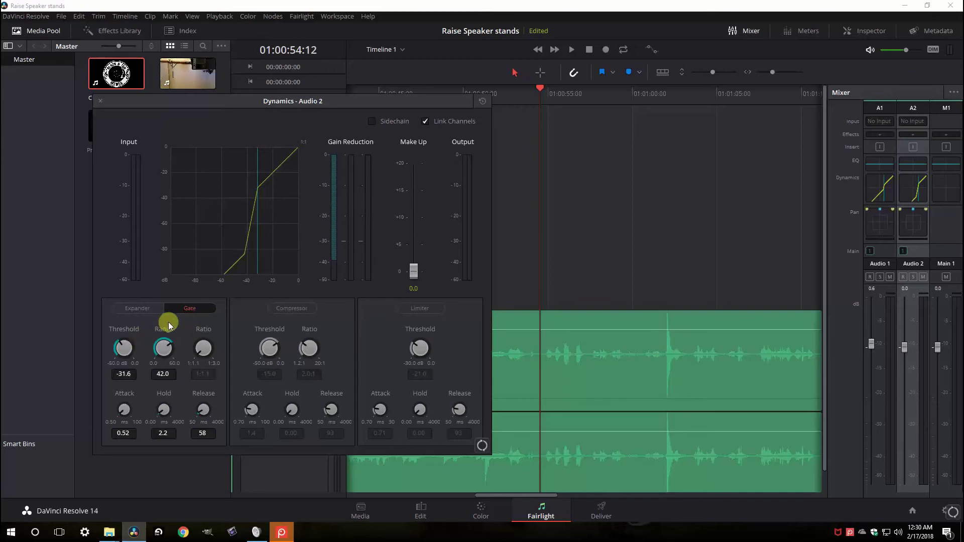
Step: Move the playhead back through the speaker clip to 01:00:13:16
left_click_drag(416, 93, 281, 96)
left_click(362, 92)
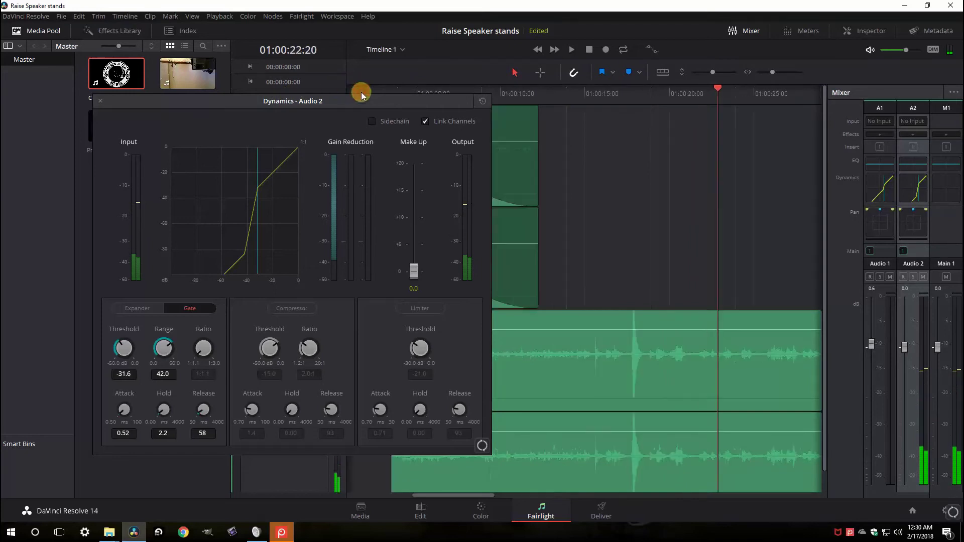
left_click(361, 92)
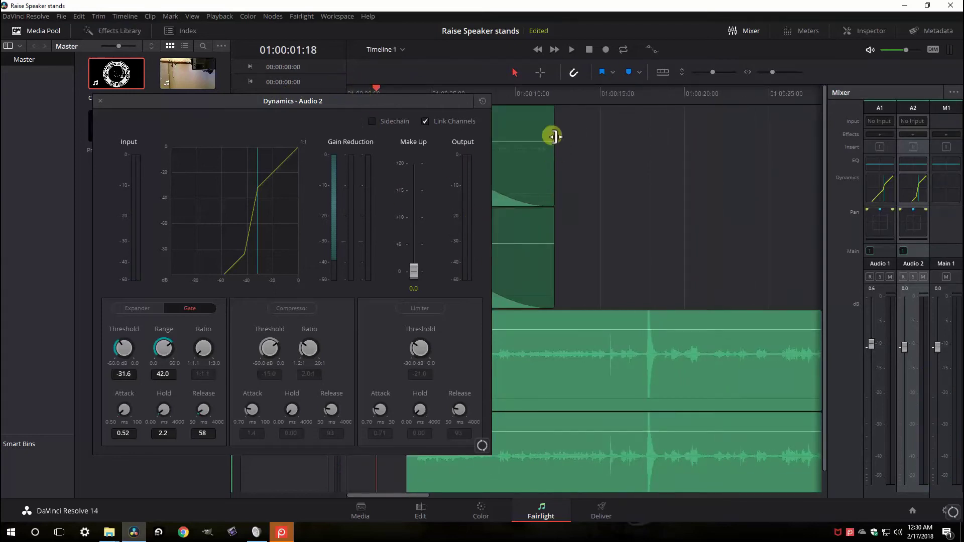
left_click(577, 98)
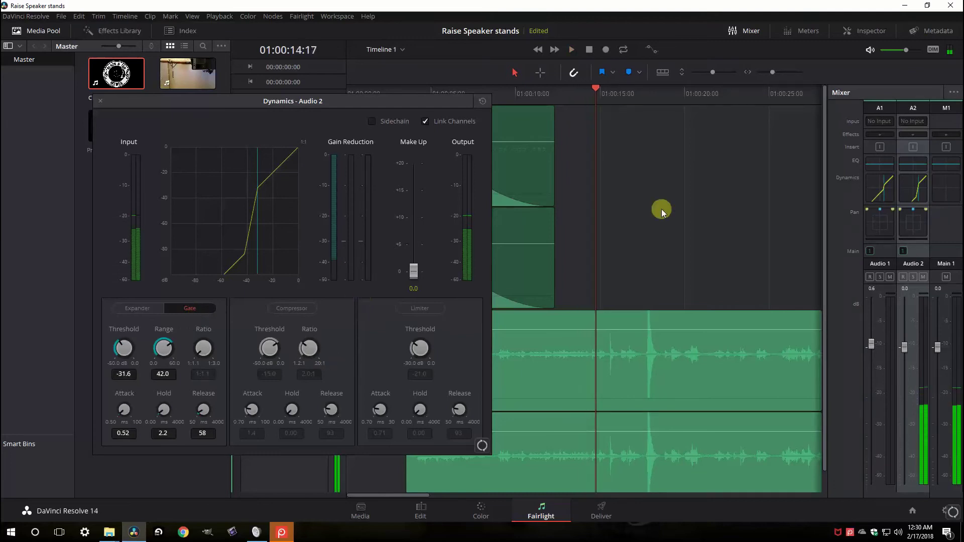
left_click(679, 108)
key("space")
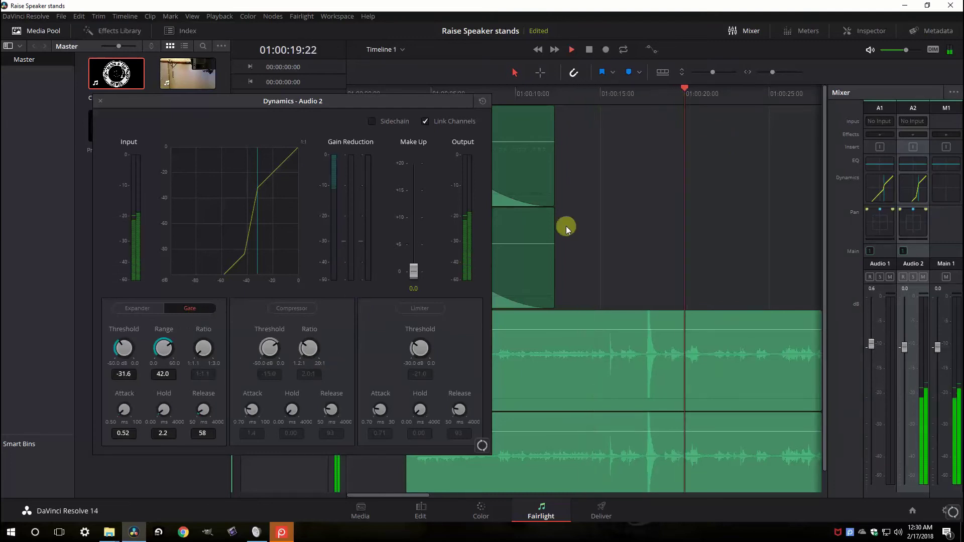
left_click(195, 309)
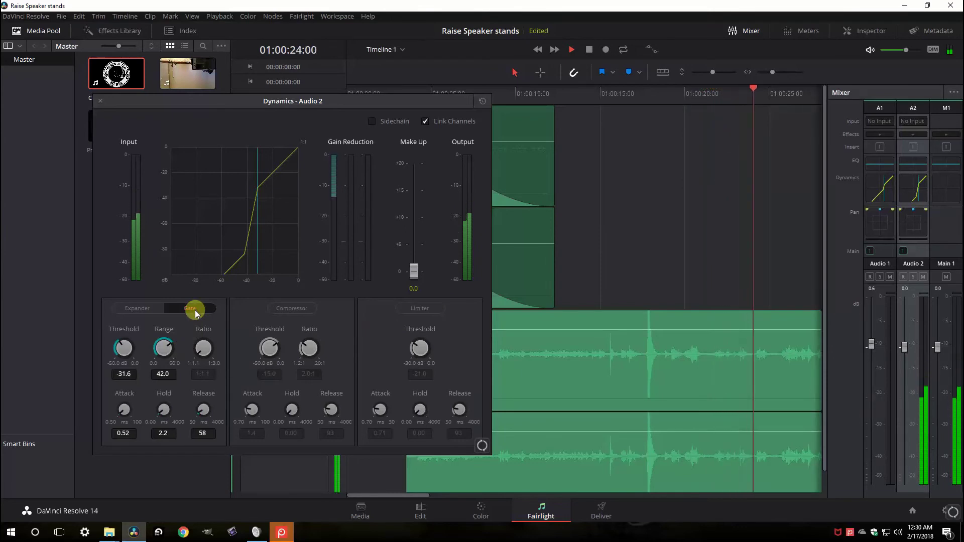
left_click(194, 310)
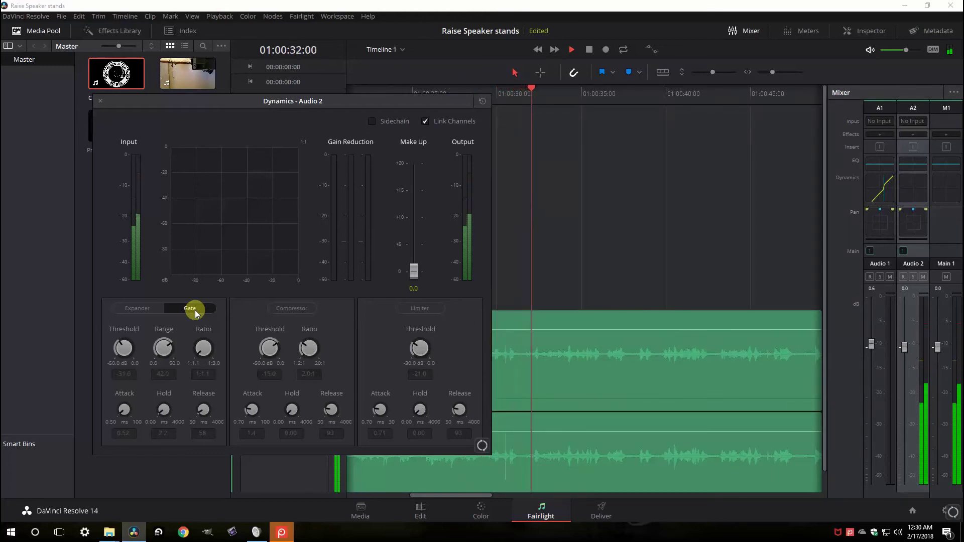
left_click(195, 309)
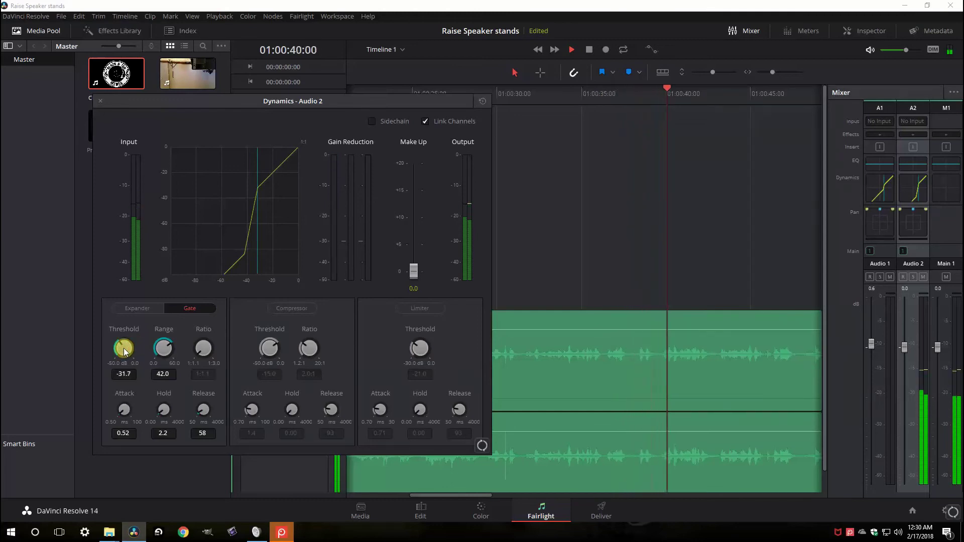
Step: Lower the gate threshold to -34.2 dB and raise range to 60.0, auditioning with playback
left_click_drag(125, 352, 116, 351)
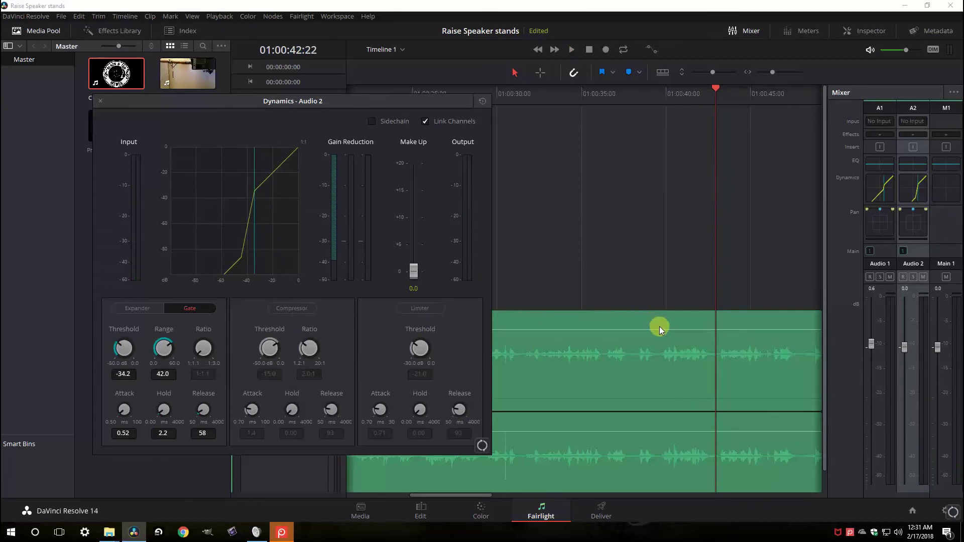
key("space")
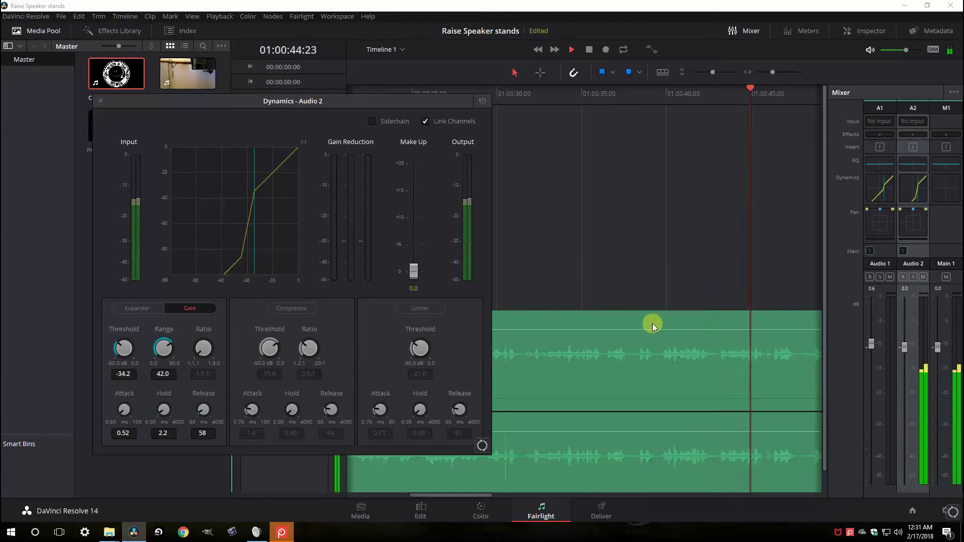
key("space")
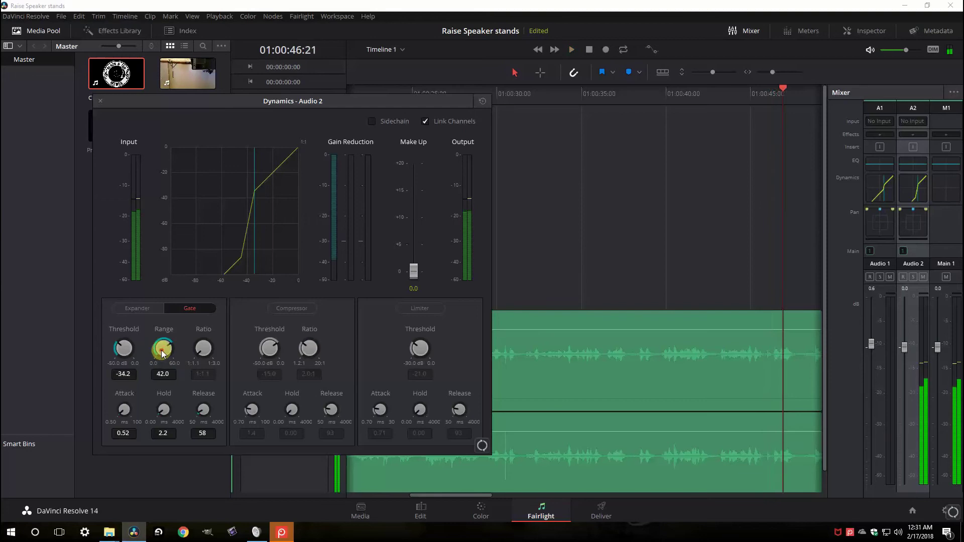
left_click_drag(161, 351, 152, 358)
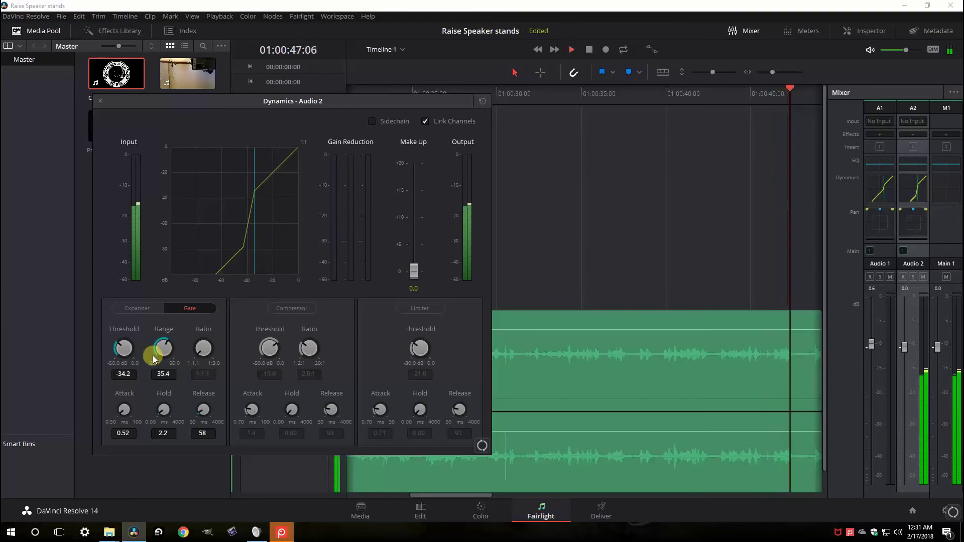
key("space")
left_click_drag(161, 354, 342, 345)
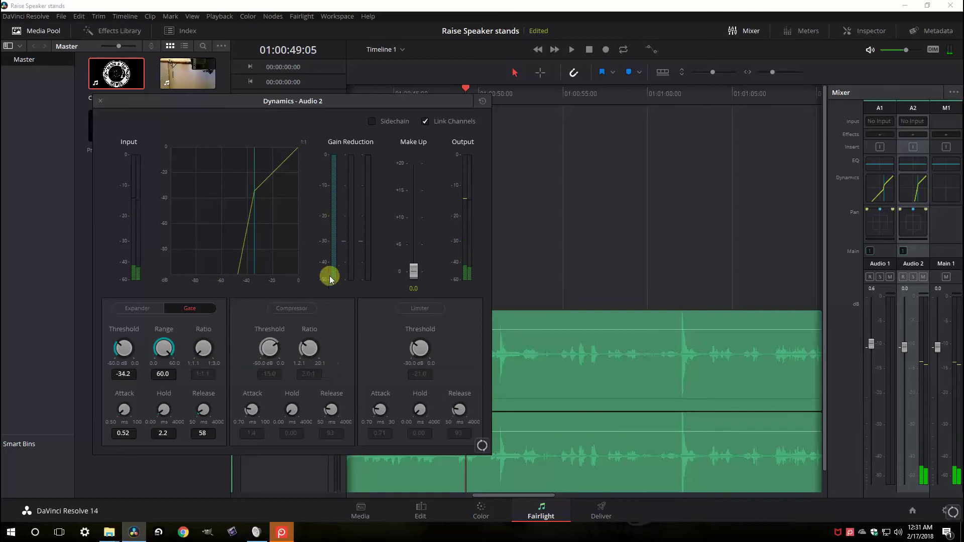
key("space")
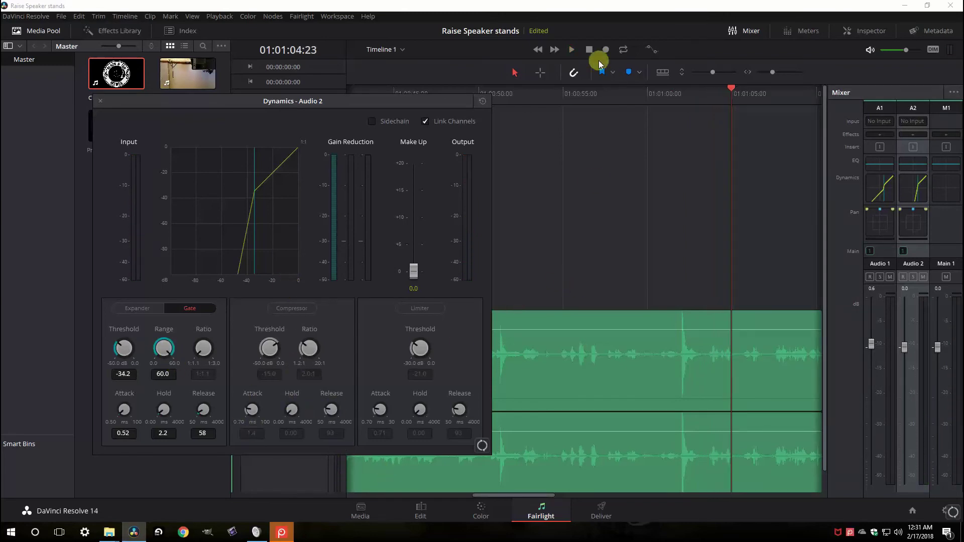
Step: Select and play the Audio 1 intro music on the Edit page, then return to Fairlight
left_click(574, 95)
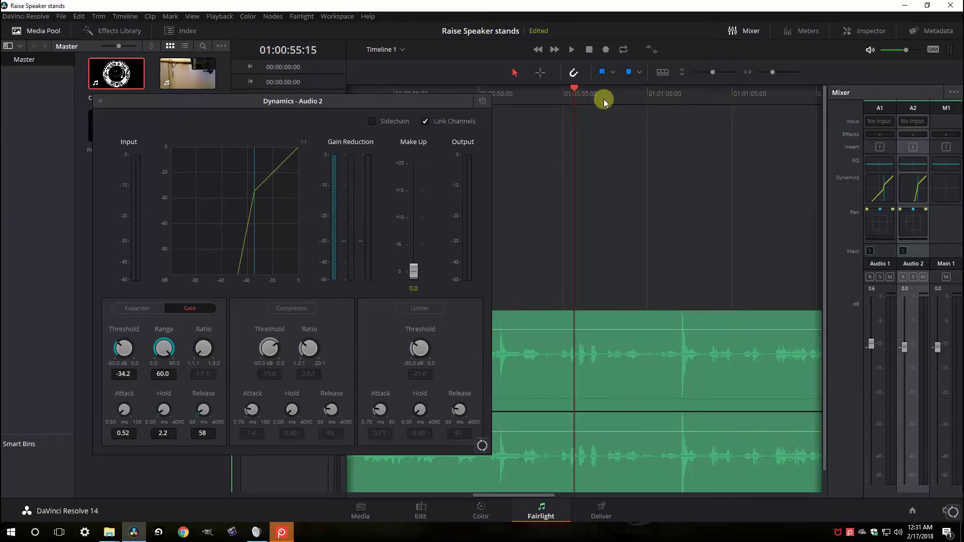
left_click(419, 509)
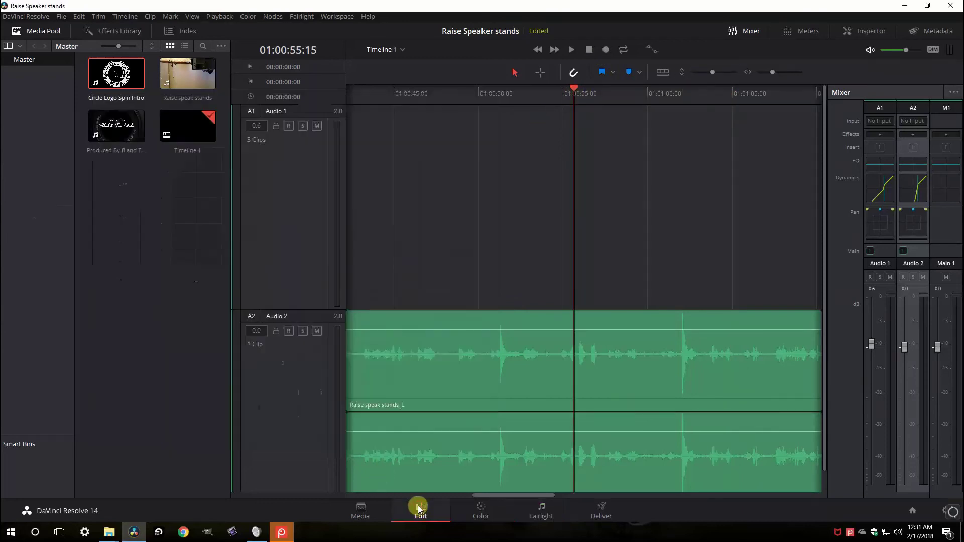
left_click(645, 303)
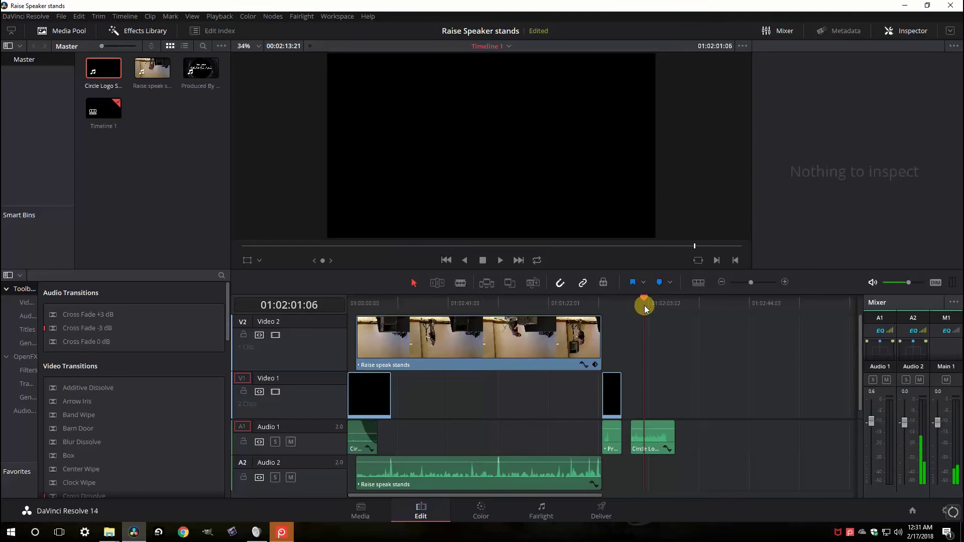
left_click(653, 435)
left_click(631, 306)
key("space")
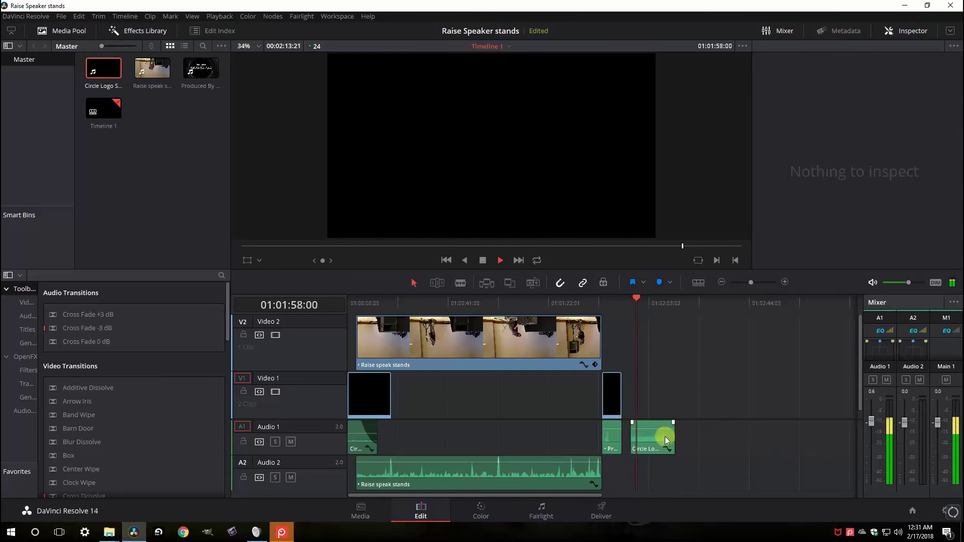
left_click(312, 432)
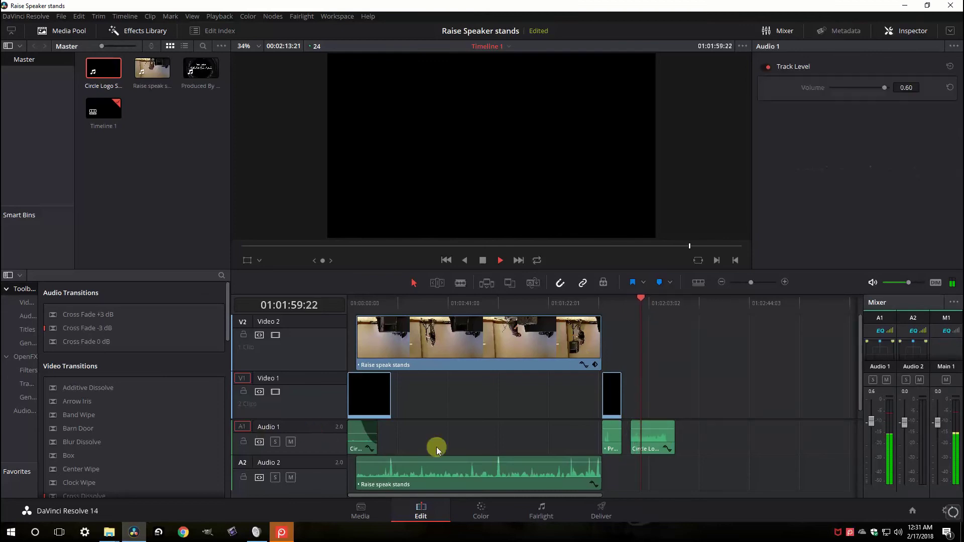
left_click(541, 512)
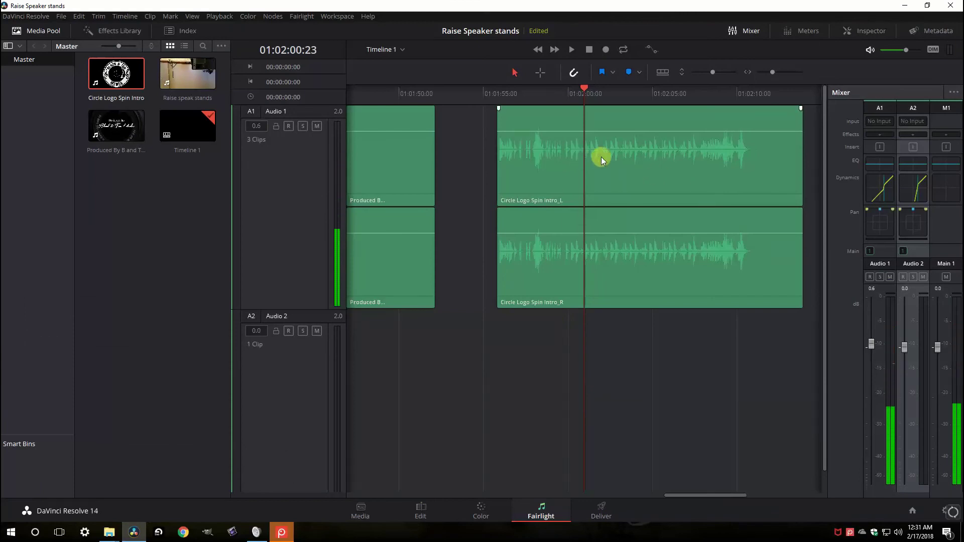
Step: Open Audio 1's Dynamics and compare the intro music with its gate off and on
double_click(881, 191)
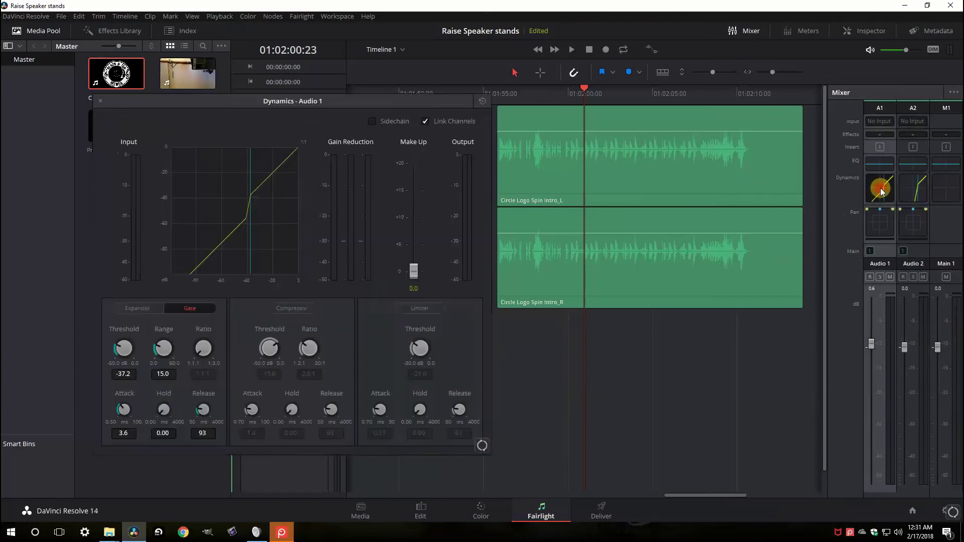
left_click(201, 308)
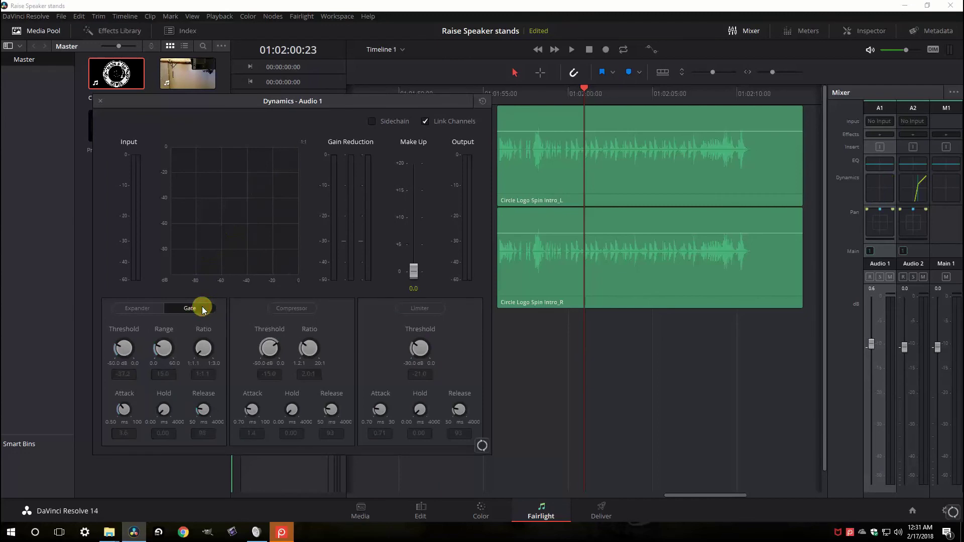
key("space")
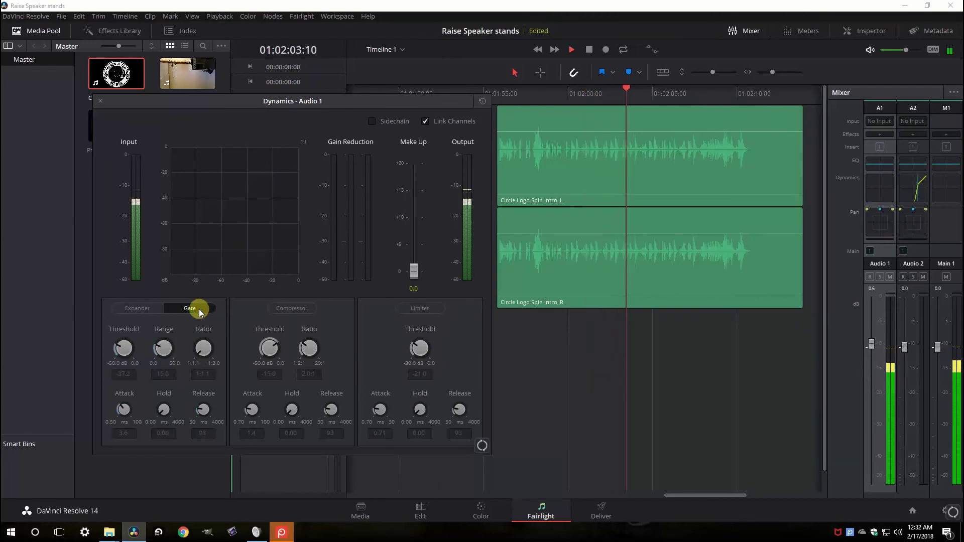
left_click(200, 309)
Step: Set Audio 1's gate to threshold -24.2 dB, range 43.2, release 50 ms, attack 0.50 ms
left_click_drag(123, 349, 231, 350)
key("space")
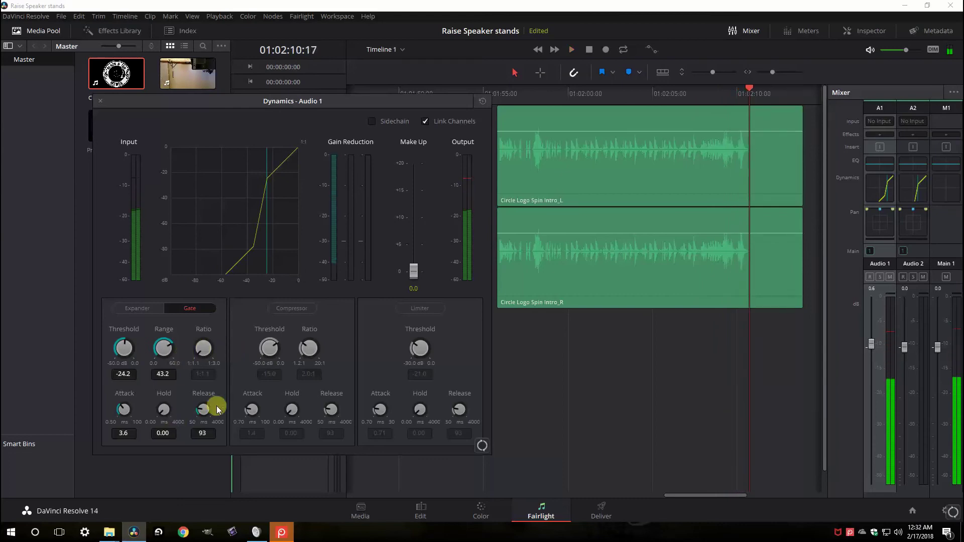
left_click_drag(215, 402, 173, 426)
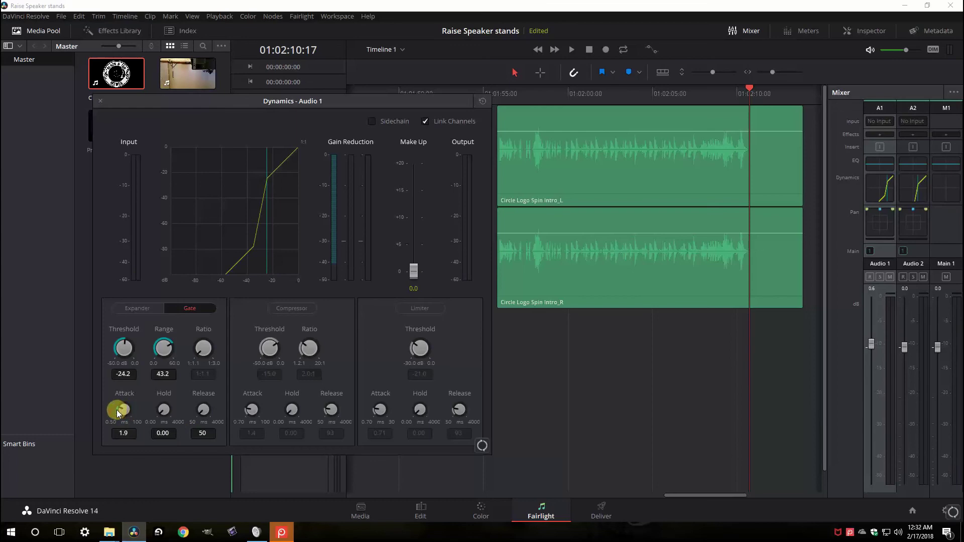
left_click_drag(118, 413, 105, 423)
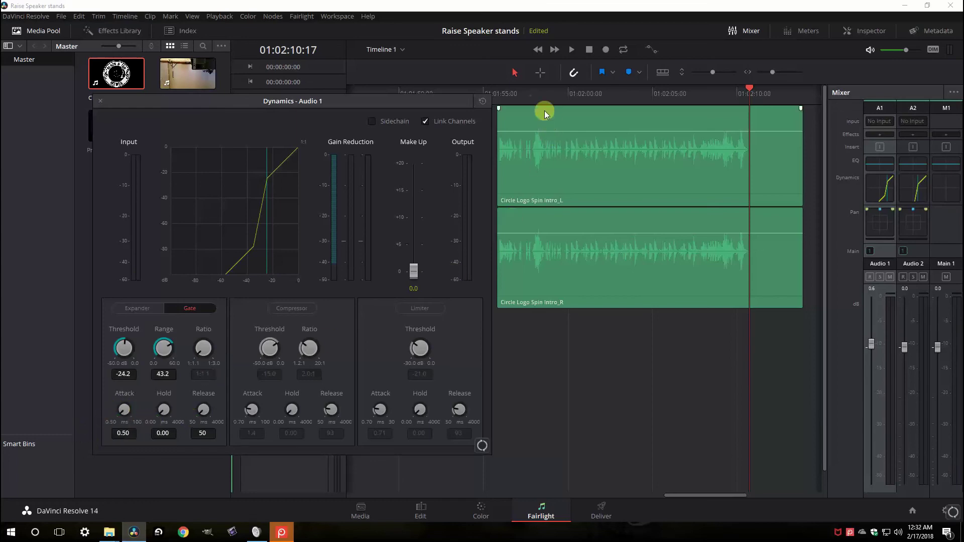
Step: Replay the intro music and lengthen Audio 1's gate release to audition the effect
left_click(555, 92)
key("space")
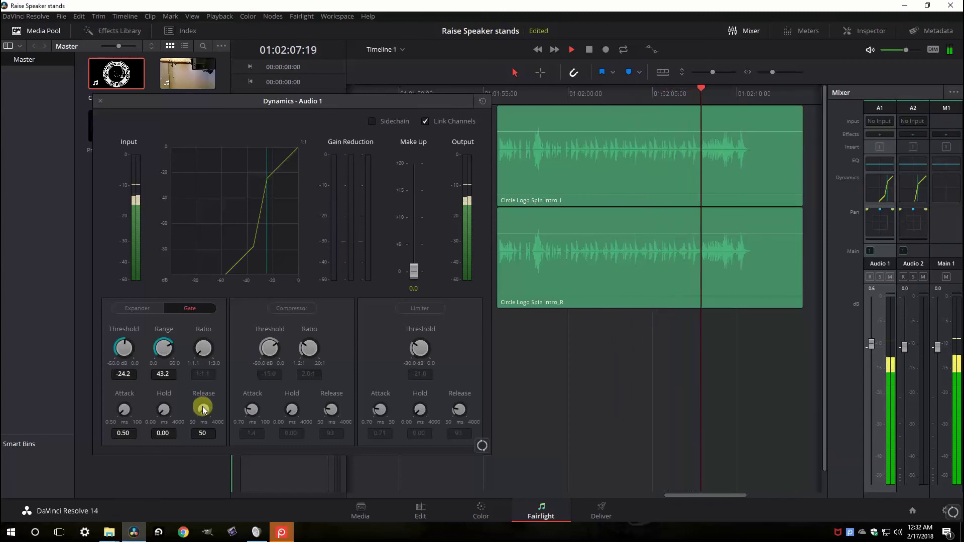
left_click_drag(203, 410, 281, 426)
left_click(537, 161)
left_click(567, 89)
key("space")
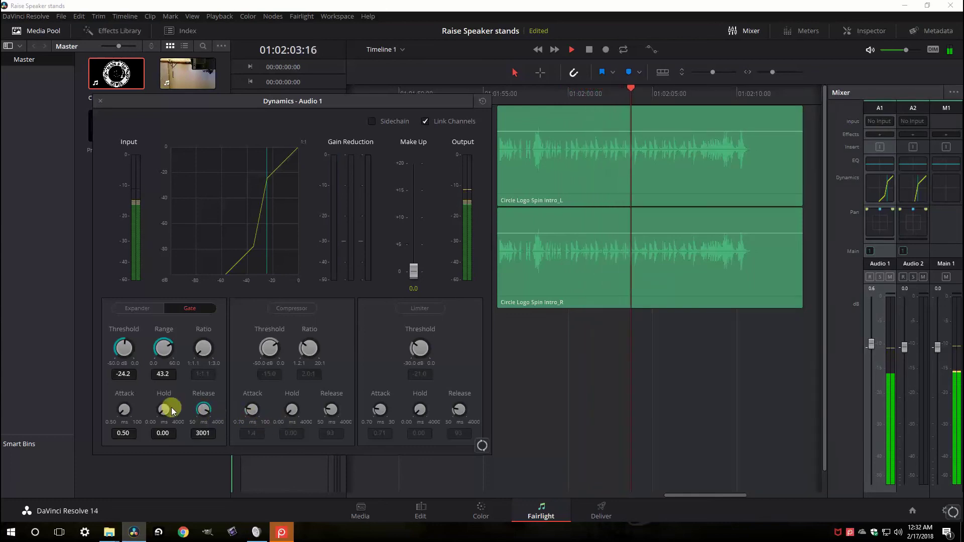
Step: Shorten the overly long gate release and try a 4000 ms gate hold during playback
left_click_drag(205, 413, 86, 466)
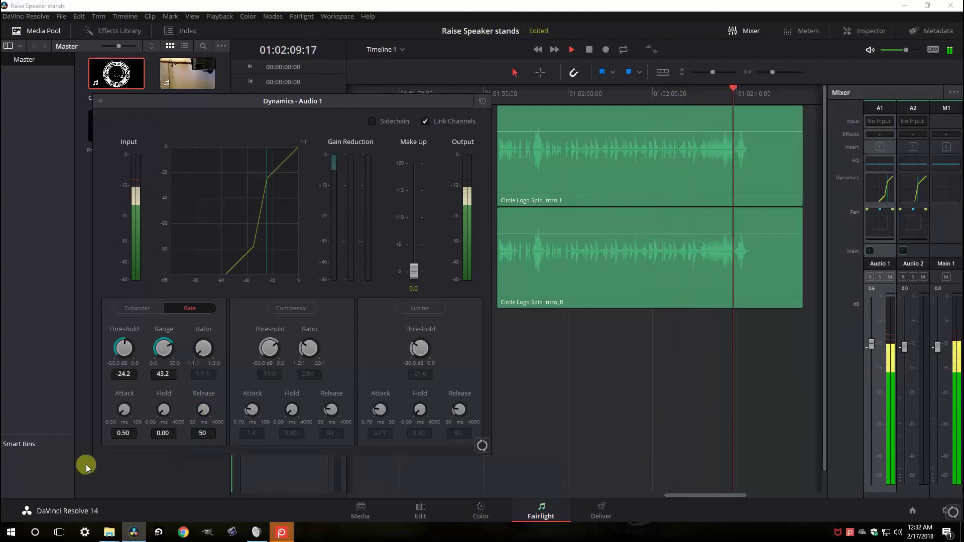
key("space")
left_click_drag(160, 414, 410, 452)
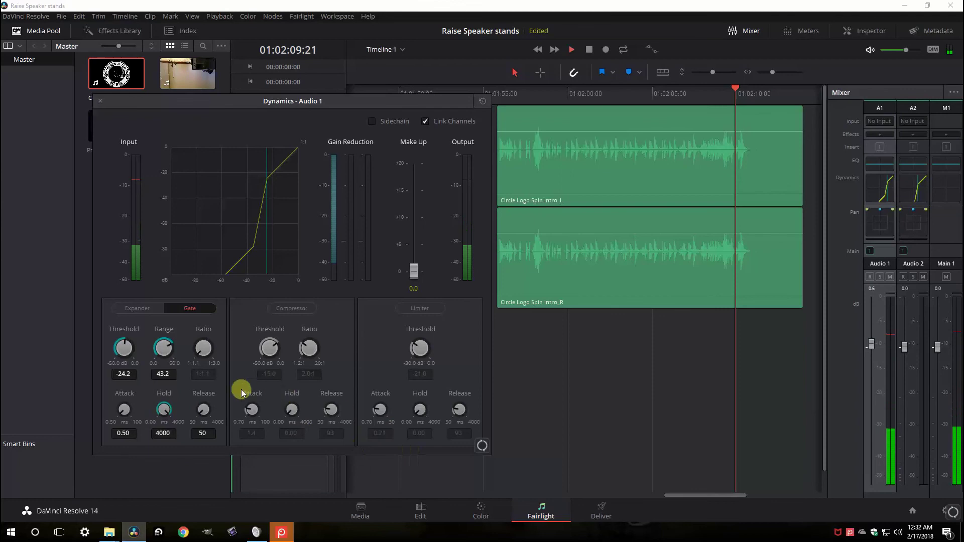
key("space")
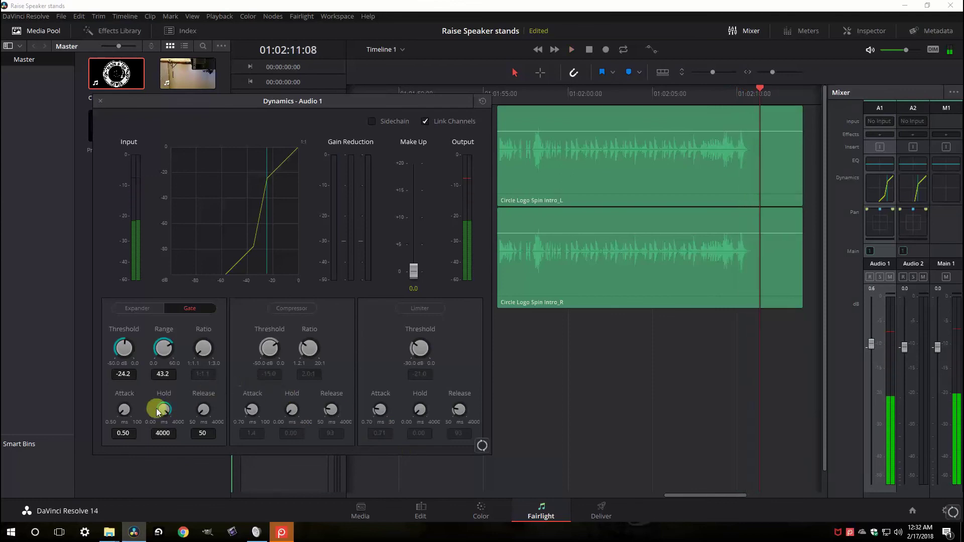
Step: Cut the gate hold down to 70 ms and lengthen the release slightly
left_click(556, 91)
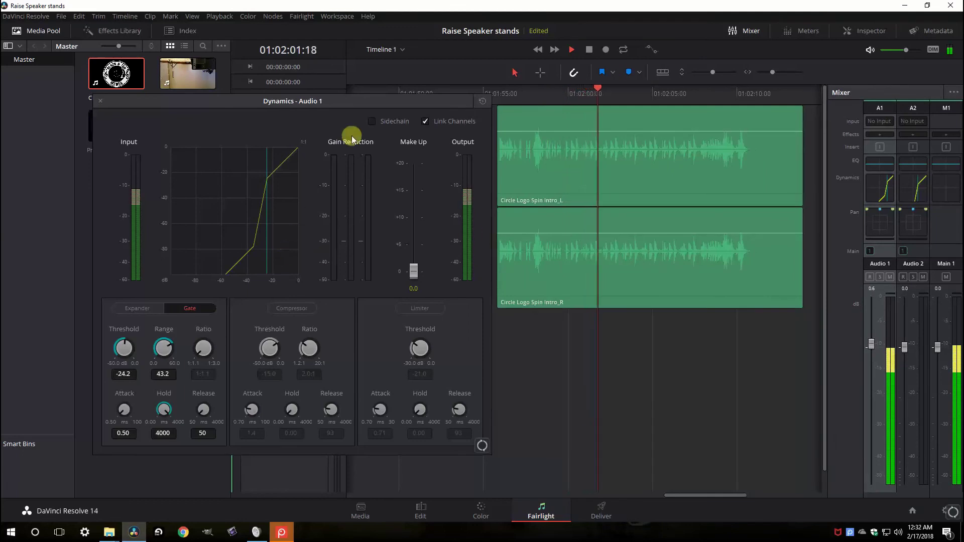
left_click_drag(164, 409, 71, 405)
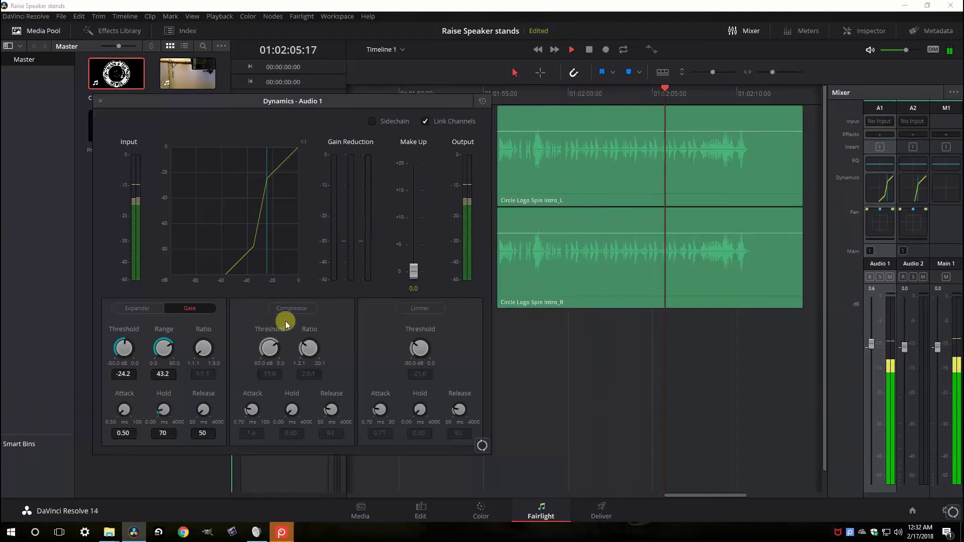
left_click_drag(203, 413, 240, 412)
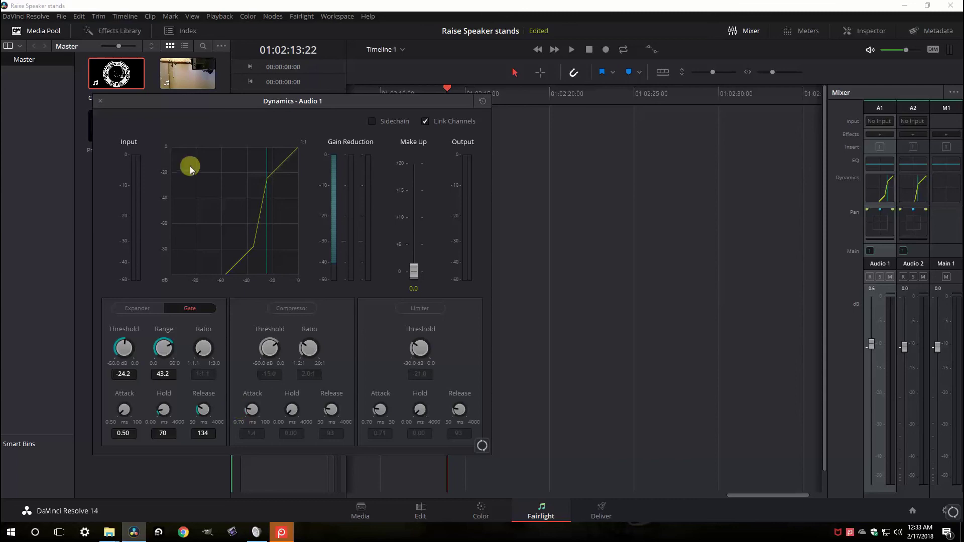
left_click(850, 534)
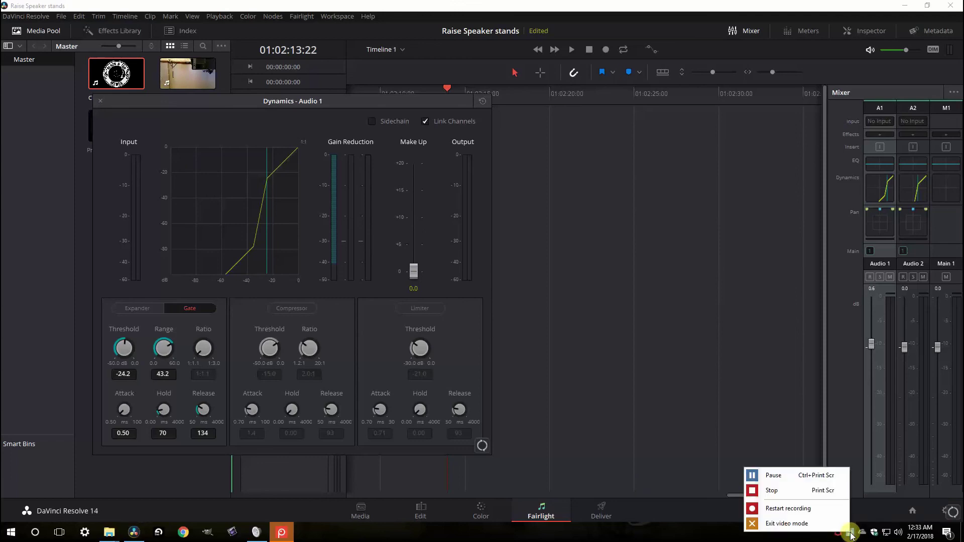